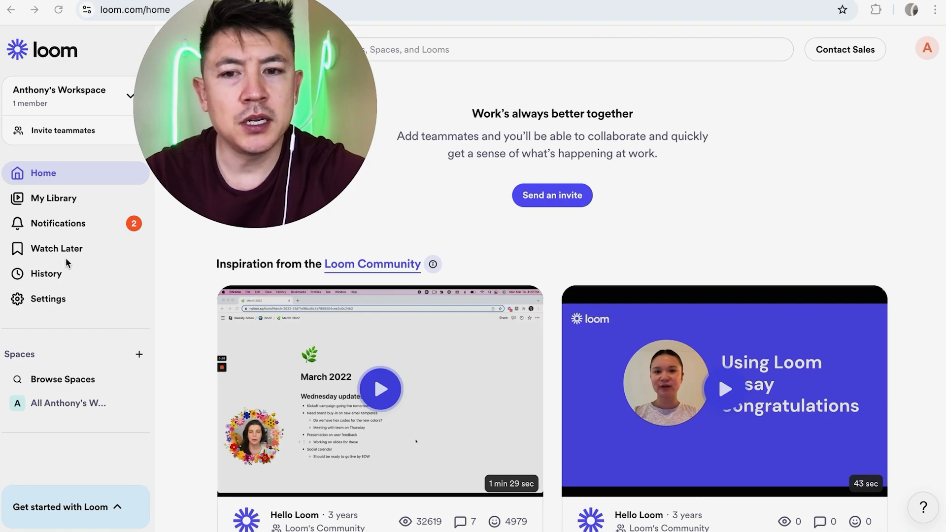
Go to the workspace Billing settings from the profile menu.
click(925, 51)
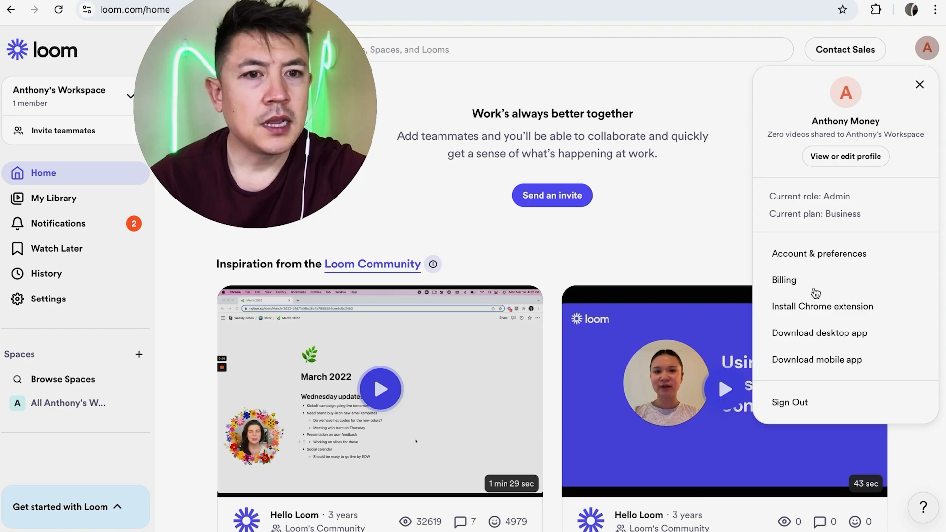
click(783, 279)
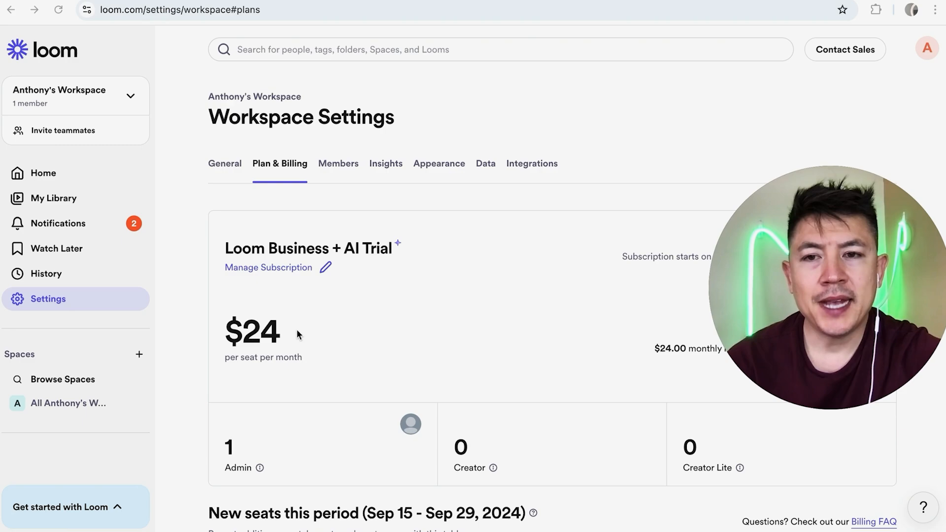
Open Manage Subscription for the Loom Business + AI Trial plan.
click(262, 268)
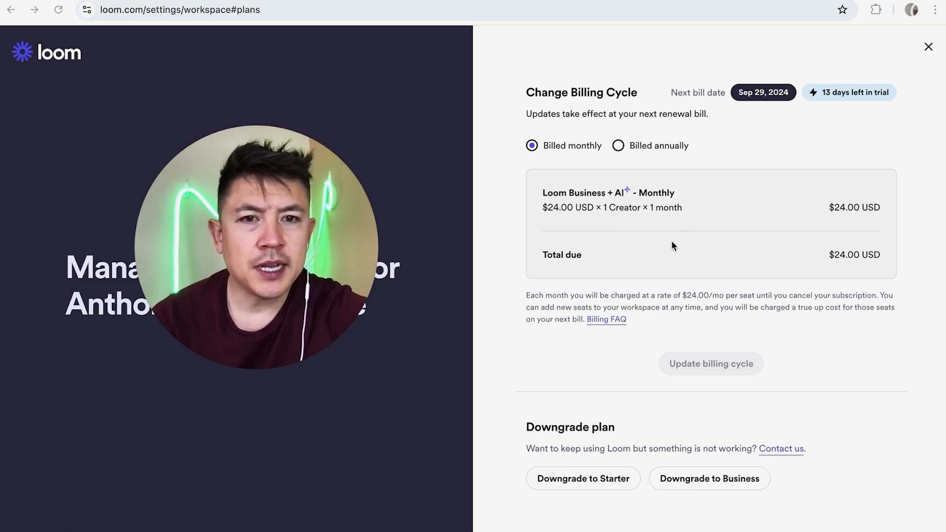
scroll(671, 246, down, 1)
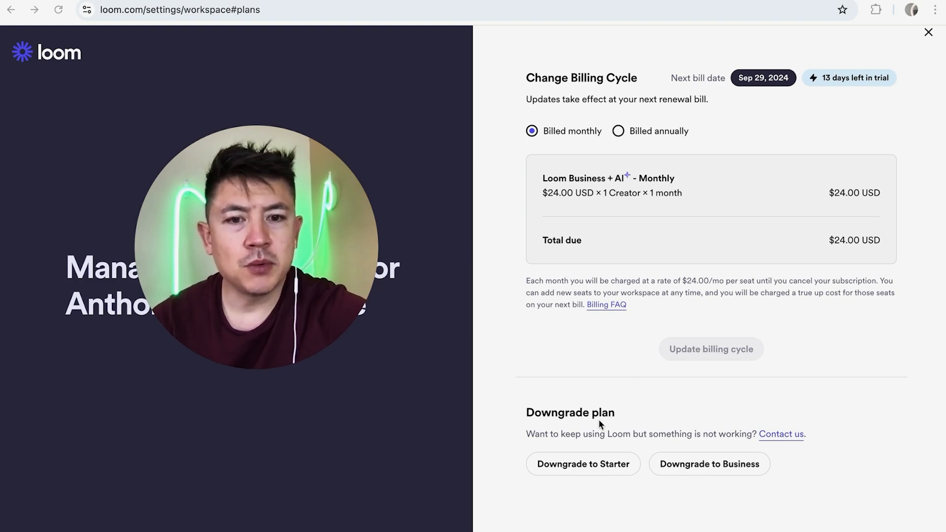
Start Downgrade to Starter and select 'Another reason' as the cancellation reason.
click(585, 467)
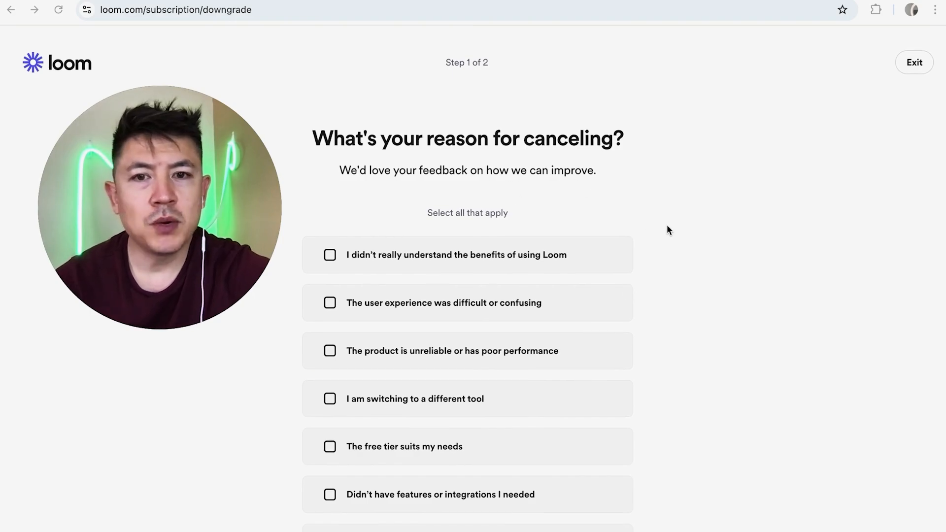
scroll(666, 225, down, 3)
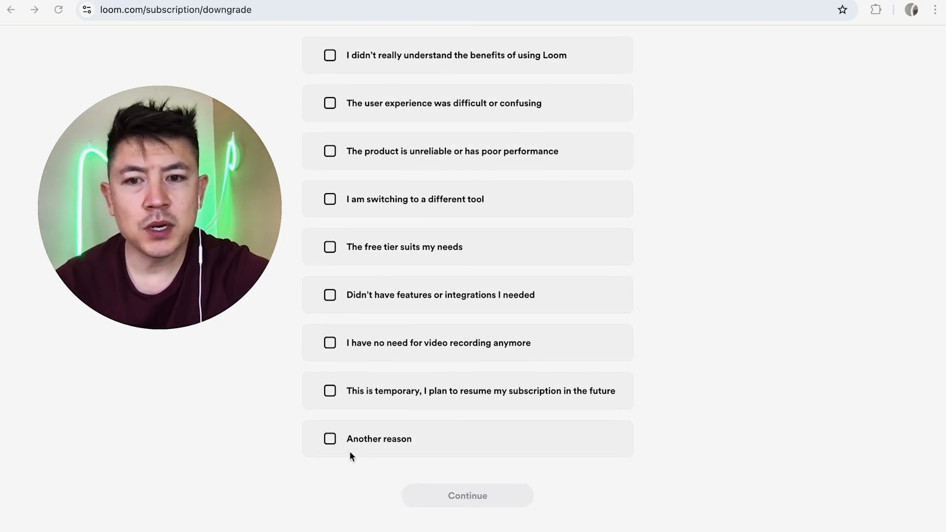
click(329, 438)
scroll(517, 396, down, 2)
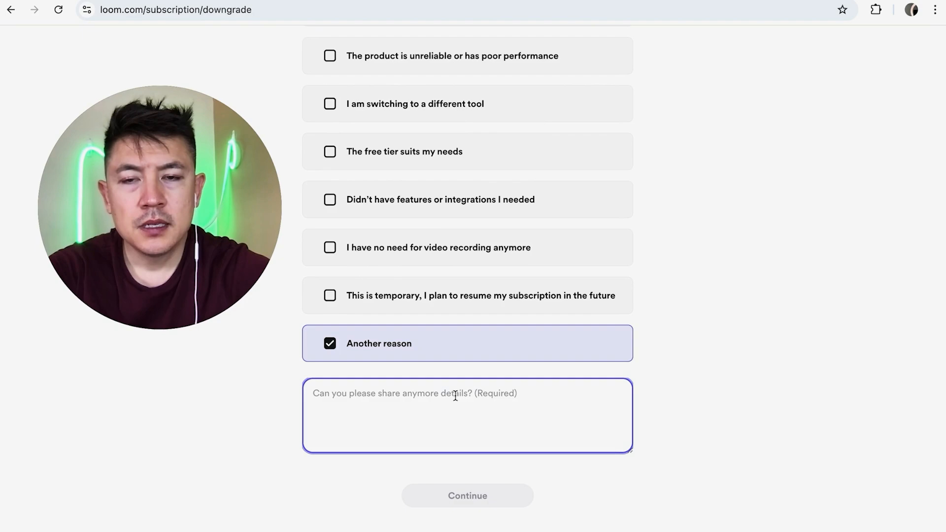
text(this is my reason)
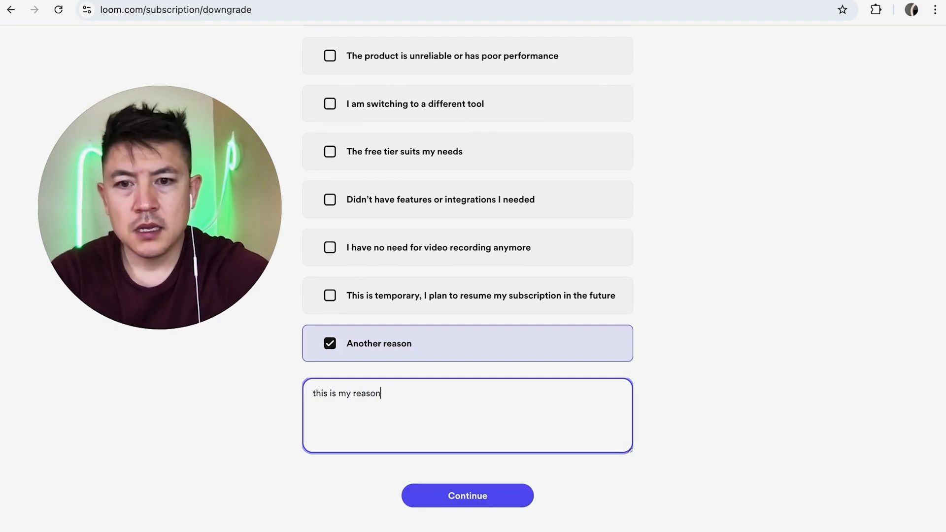
Continue past the reason step to the What to expect page.
click(492, 494)
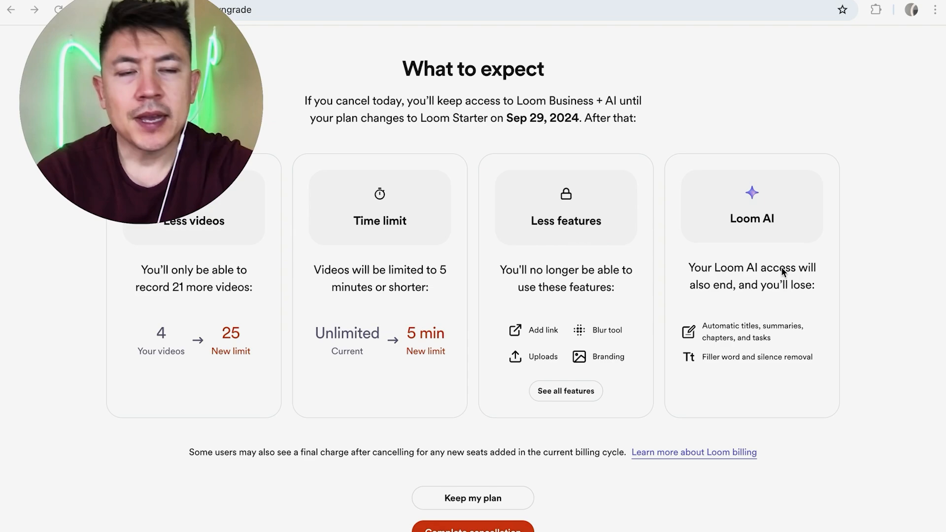
scroll(780, 273, up, 2)
scroll(780, 273, down, 1)
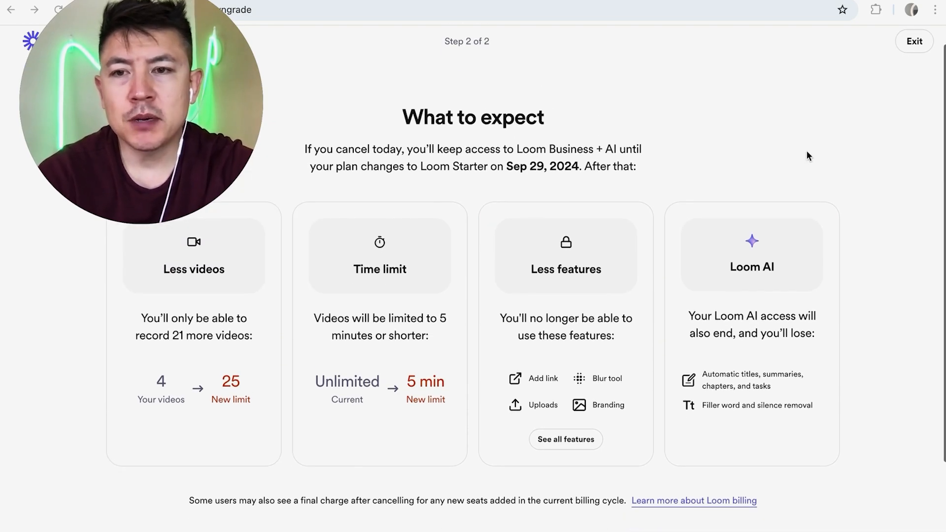
scroll(806, 155, up, 1)
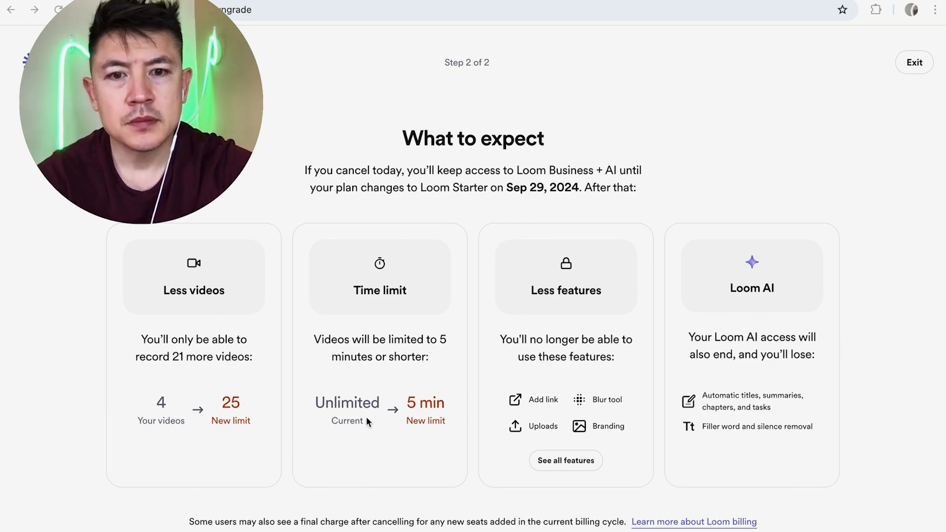
scroll(366, 417, down, 1)
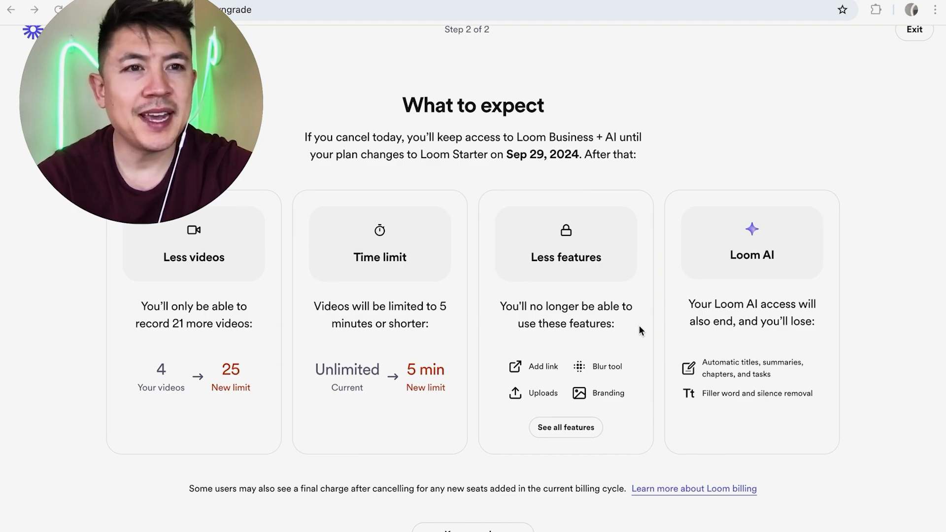
scroll(639, 327, down, 3)
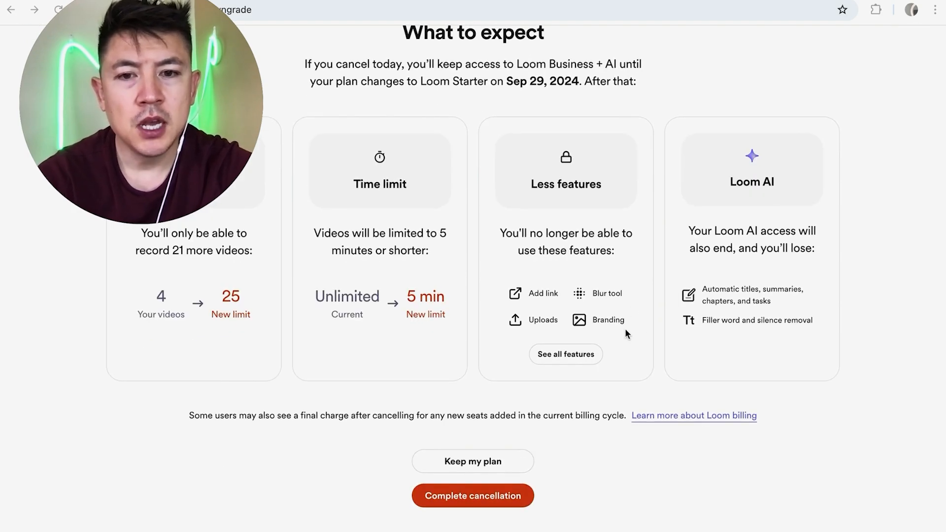